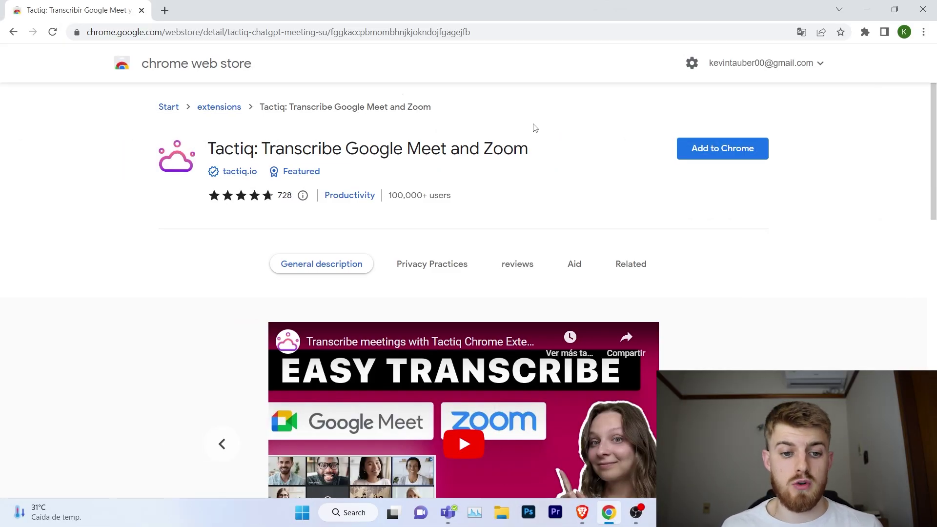
Step: Install the Tactiq extension from the Chrome Web Store and confirm adding it
{"action": "left_click_drag", "start_coordinate": [208, 147], "coordinate": [250, 145]}
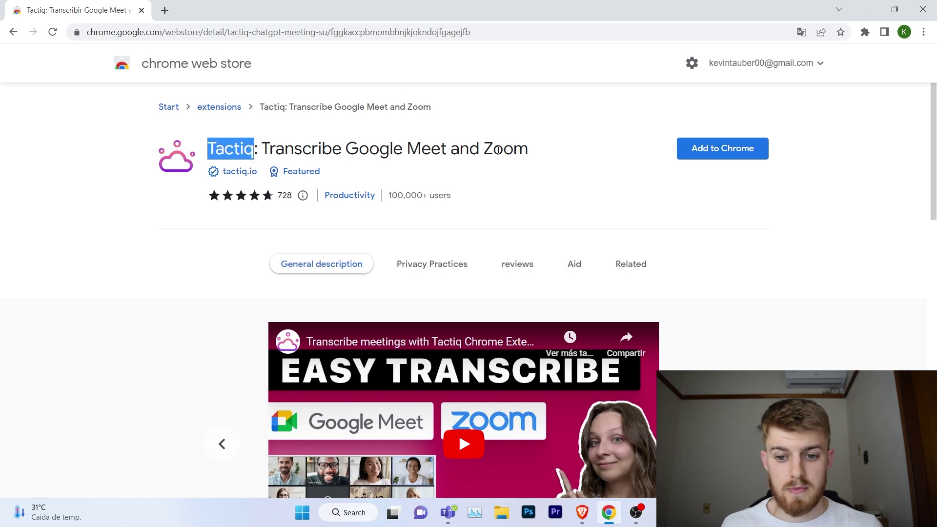
{"action": "left_click", "coordinate": [739, 153]}
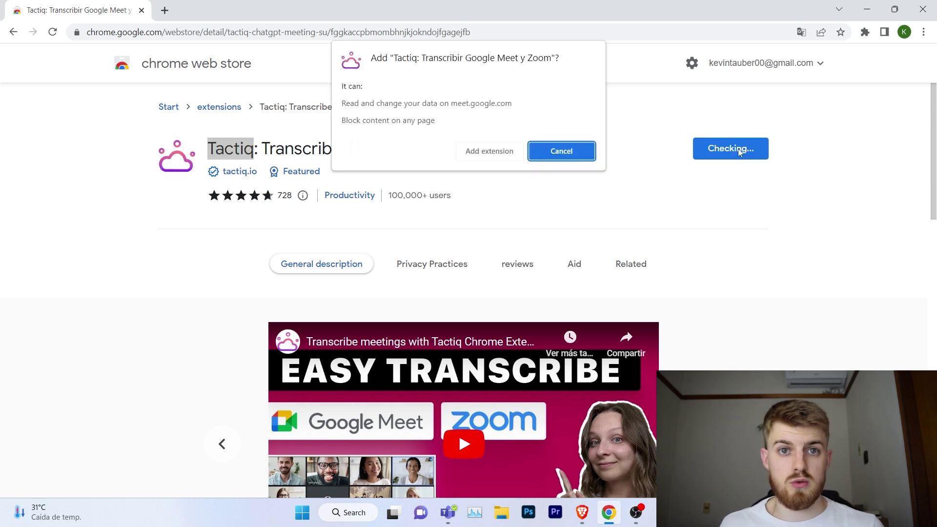
{"action": "left_click", "coordinate": [510, 152]}
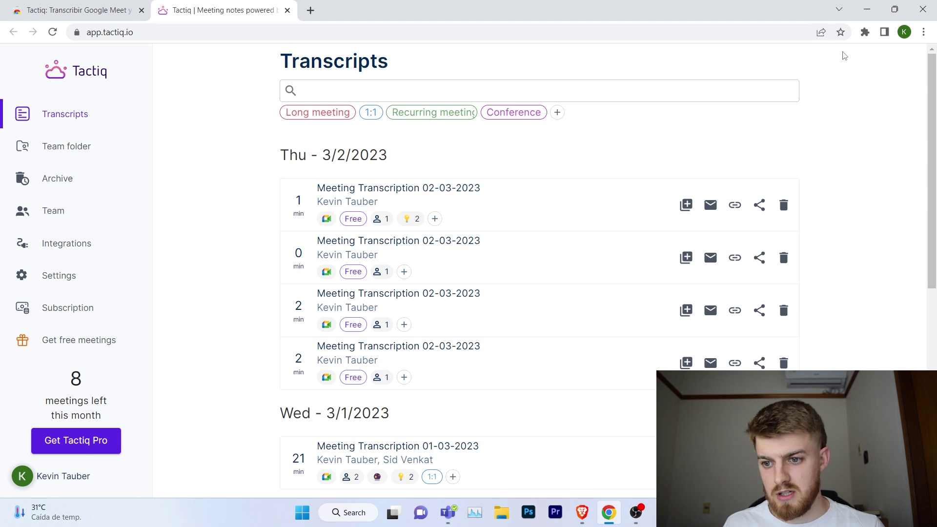
Step: Pin the Tactiq extension to the Chrome toolbar from the Extensions menu
{"action": "left_click", "coordinate": [865, 32]}
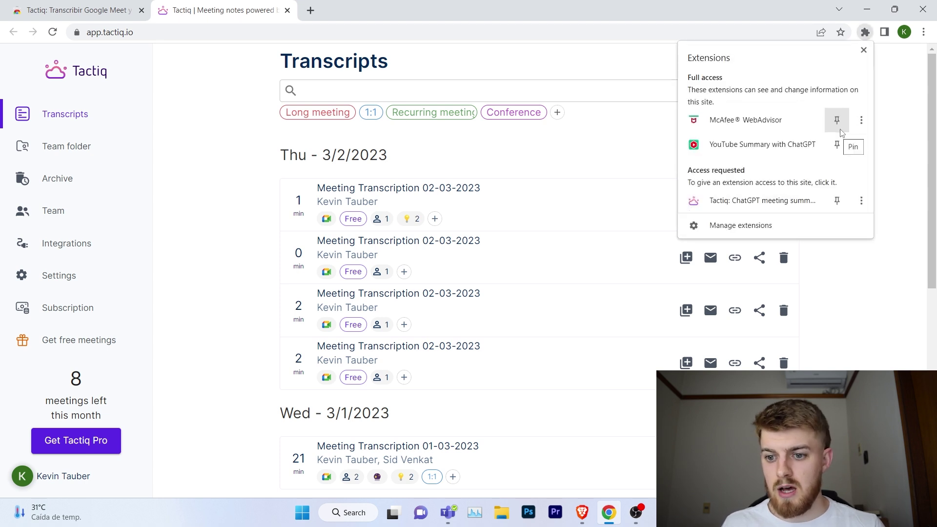
{"action": "left_click", "coordinate": [838, 202]}
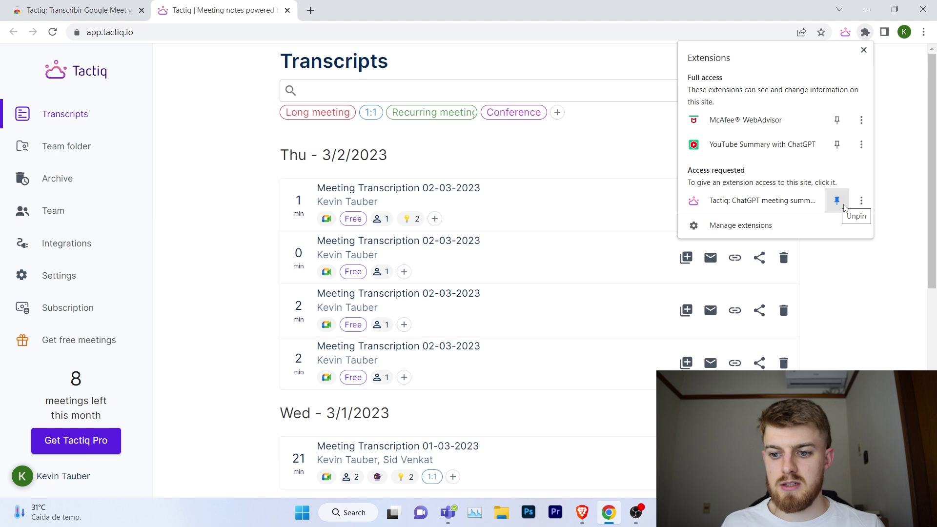
{"action": "left_click", "coordinate": [902, 187]}
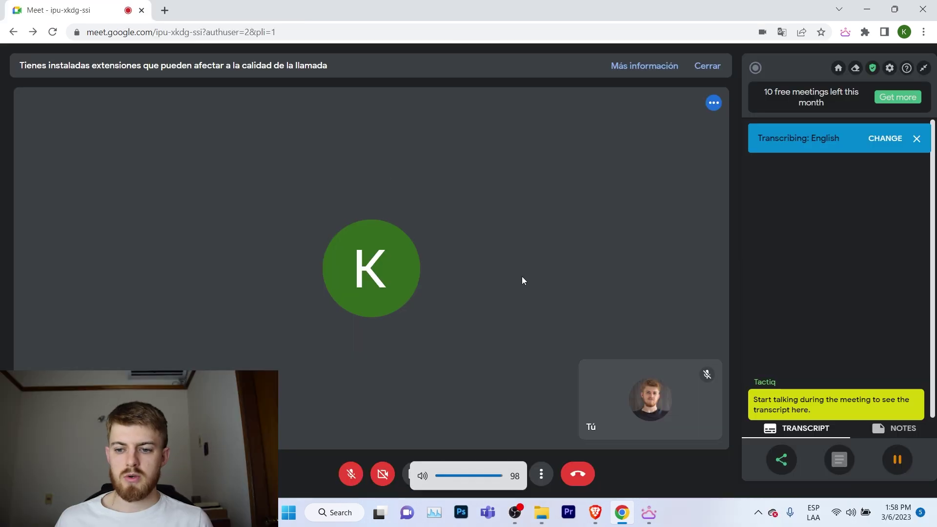
Step: Turn the volume down twice, let Tactiq transcribe the call, and dismiss the transcript tip
{"action": "key", "text": "XF86AudioLowerVolume"}
{"action": "key", "text": "XF86AudioLowerVolume"}
{"action": "key", "text": "XF86AudioLowerVolume"}
{"action": "key", "text": "XF86AudioLowerVolume"}
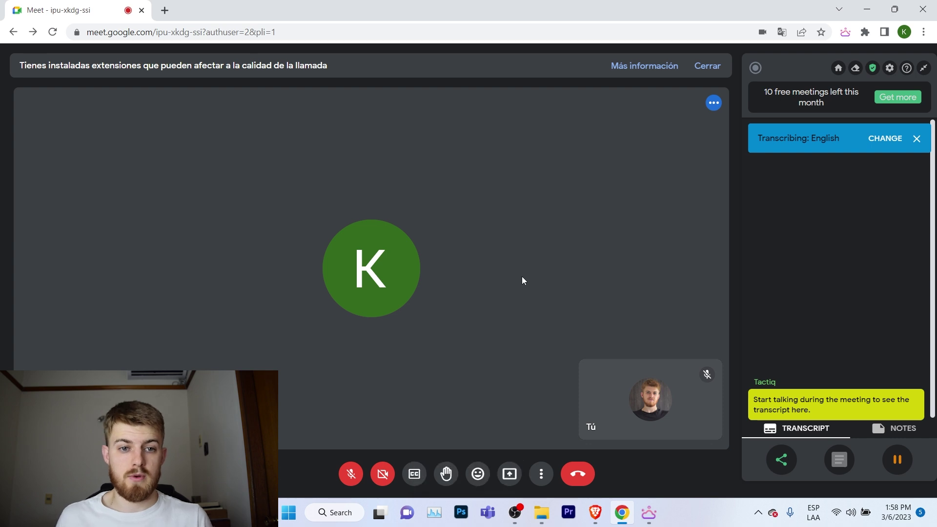
{"action": "key", "text": "XF86AudioLowerVolume"}
{"action": "key", "text": "XF86AudioLowerVolume"}
{"action": "key", "text": "XF86AudioLowerVolume"}
{"action": "key", "text": "XF86AudioLowerVolume"}
{"action": "key", "text": "XF86AudioLowerVolume"}
{"action": "key", "text": "XF86AudioLowerVolume"}
{"action": "key", "text": "XF86AudioLowerVolume"}
{"action": "key", "text": "XF86AudioLowerVolume"}
{"action": "key", "text": "XF86AudioLowerVolume"}
{"action": "key", "text": "XF86AudioLowerVolume"}
{"action": "key", "text": "XF86AudioLowerVolume"}
{"action": "key", "text": "XF86AudioLowerVolume"}
{"action": "key", "text": "XF86AudioLowerVolume"}
{"action": "key", "text": "XF86AudioLowerVolume"}
{"action": "key", "text": "XF86AudioLowerVolume"}
{"action": "key", "text": "XF86AudioLowerVolume"}
{"action": "key", "text": "XF86AudioLowerVolume"}
{"action": "key", "text": "XF86AudioLowerVolume"}
{"action": "key", "text": "XF86AudioLowerVolume"}
{"action": "key", "text": "XF86AudioLowerVolume"}
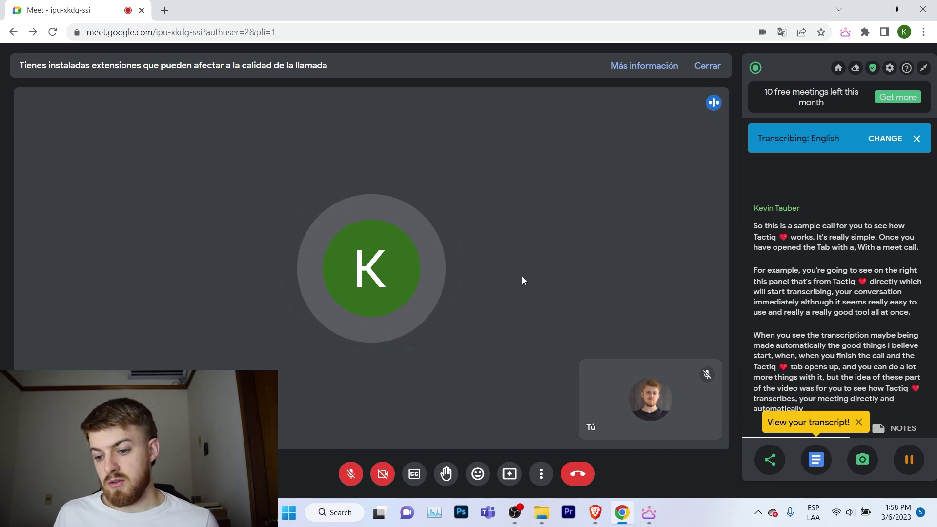
{"action": "left_click", "coordinate": [858, 422]}
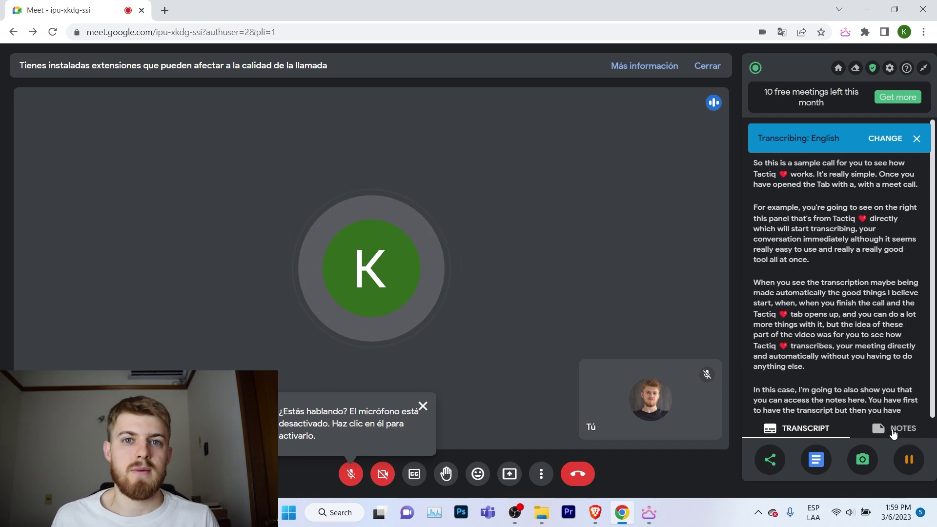
Step: Add the note 'this is a good meeting' in Tactiq's NOTES tab
{"action": "left_click", "coordinate": [894, 431]}
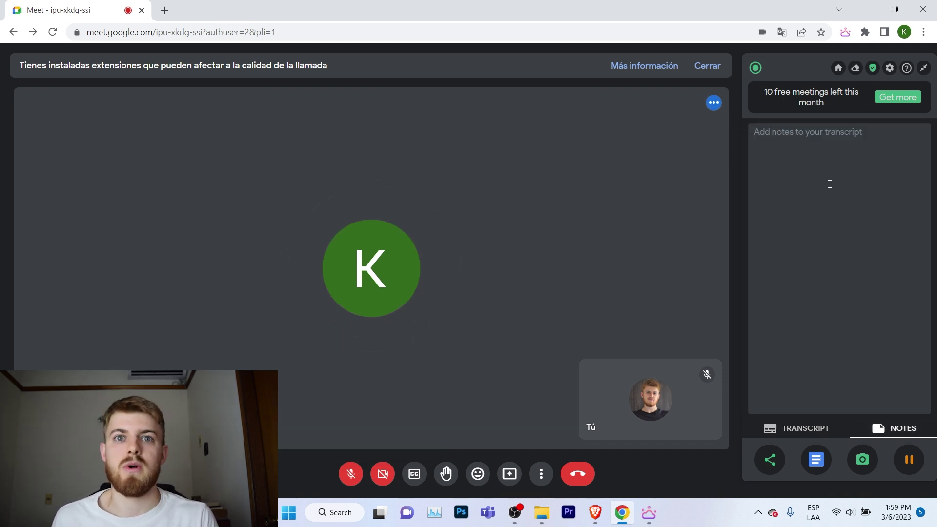
{"action": "type", "text": "thi"}
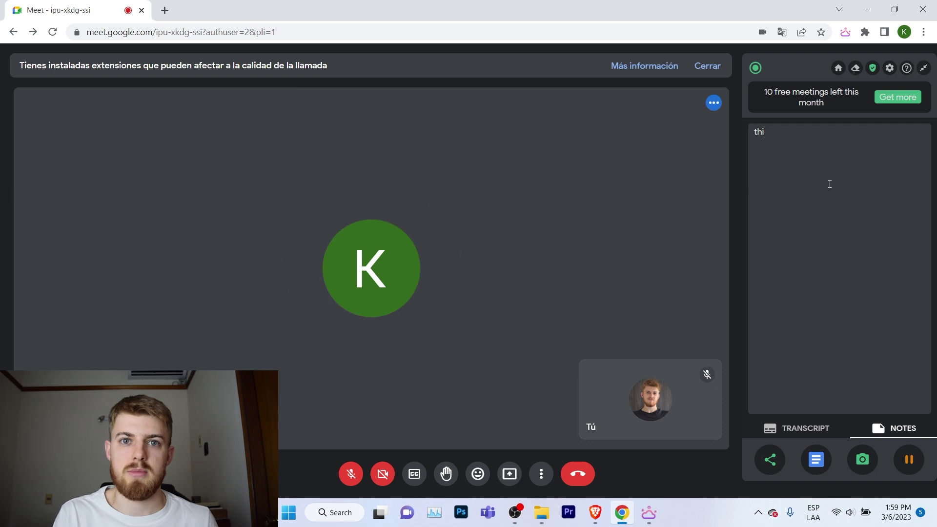
{"action": "type", "text": "s is a good meeting"}
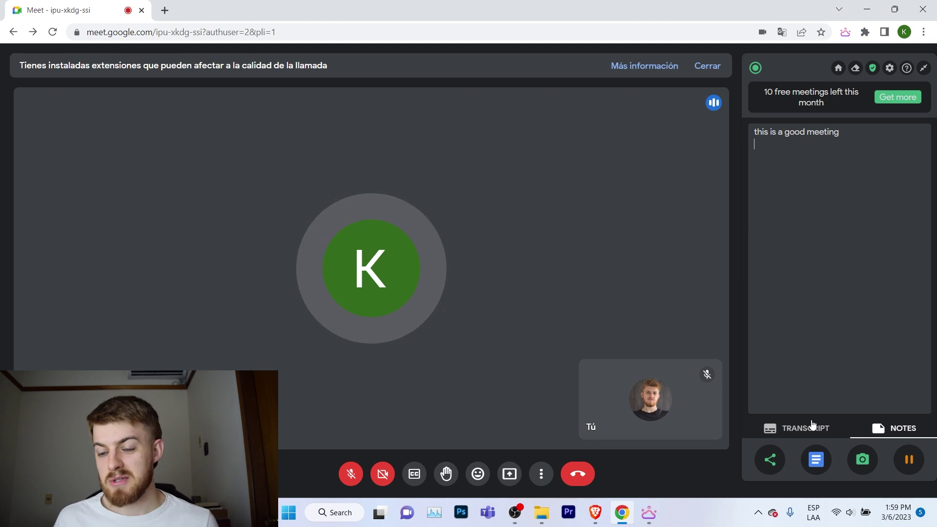
{"action": "key", "text": "Return"}
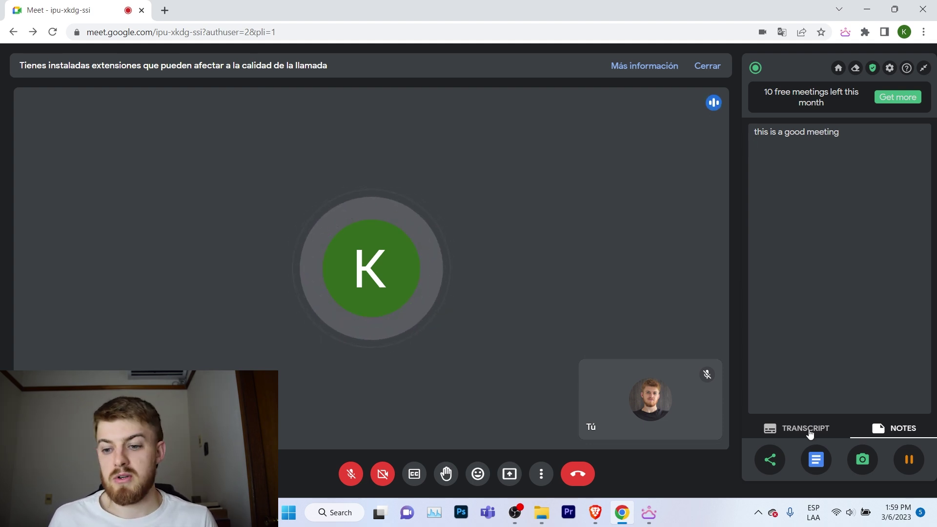
Step: Switch the Tactiq panel back to the TRANSCRIPT tab
{"action": "left_click", "coordinate": [810, 429]}
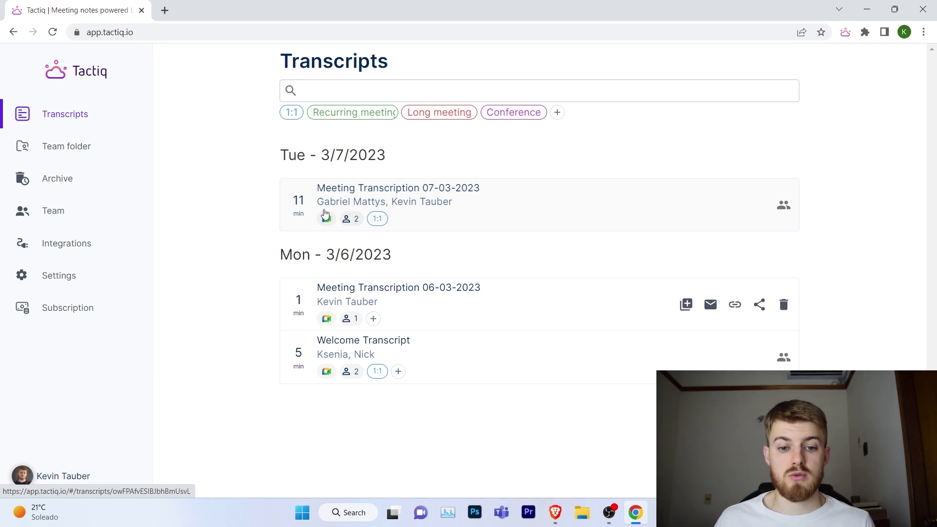
Step: Open Meeting Transcription 06-03-2023 from the Transcripts list
{"action": "left_click", "coordinate": [88, 115]}
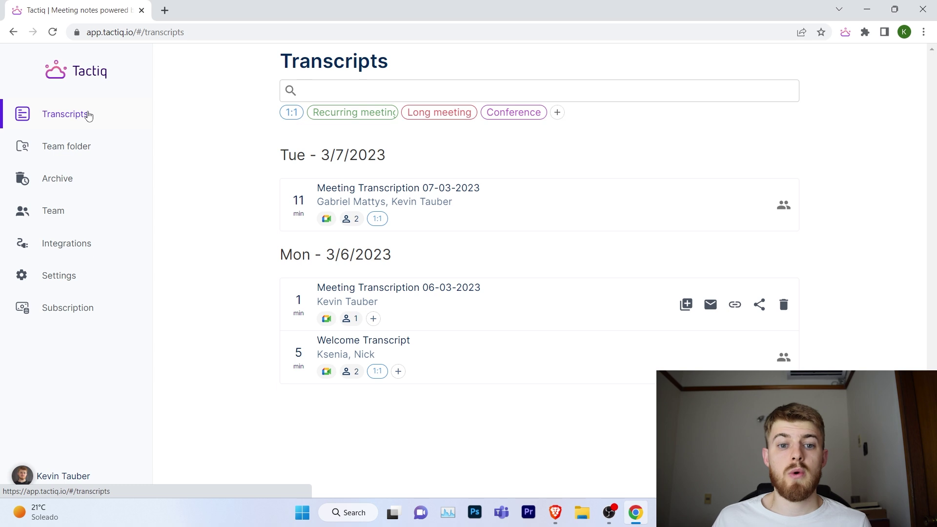
{"action": "left_click", "coordinate": [405, 290]}
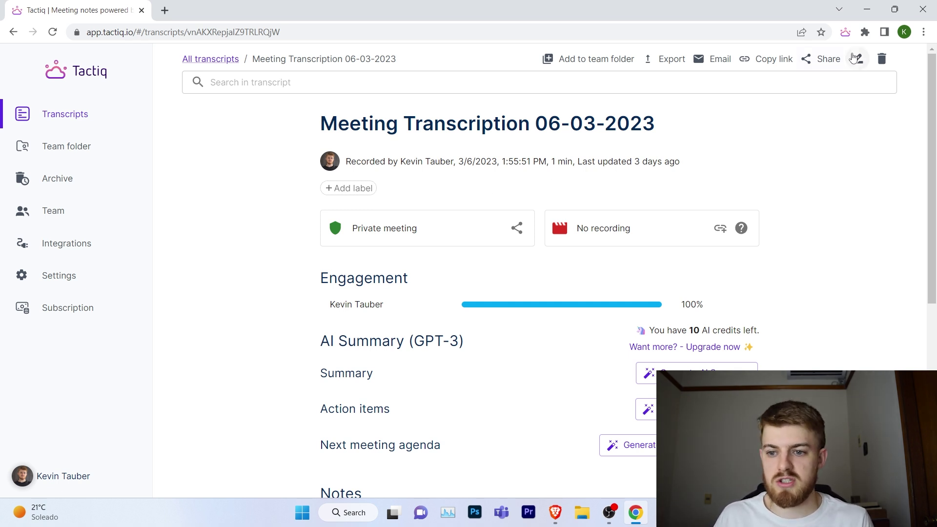
Step: Rename the transcript to 'New lead - ' followed by the lead's full name
{"action": "left_click", "coordinate": [857, 59]}
{"action": "left_click_drag", "start_coordinate": [463, 282], "coordinate": [275, 296]}
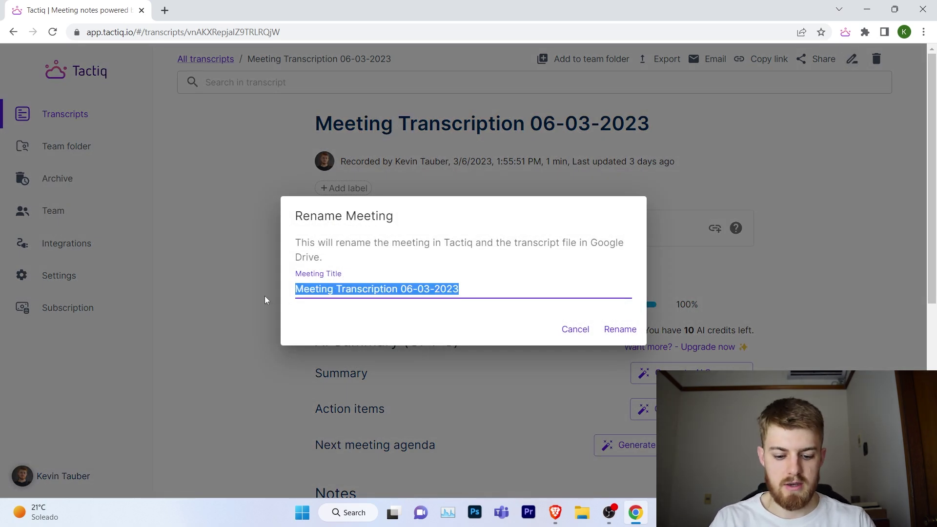
{"action": "type", "text": "New lead,"}
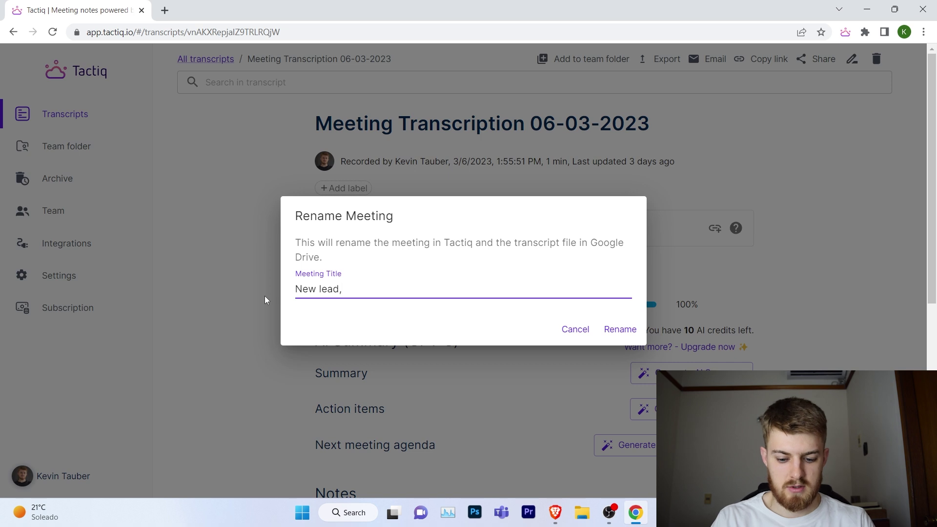
{"action": "key", "text": "BackSpace"}
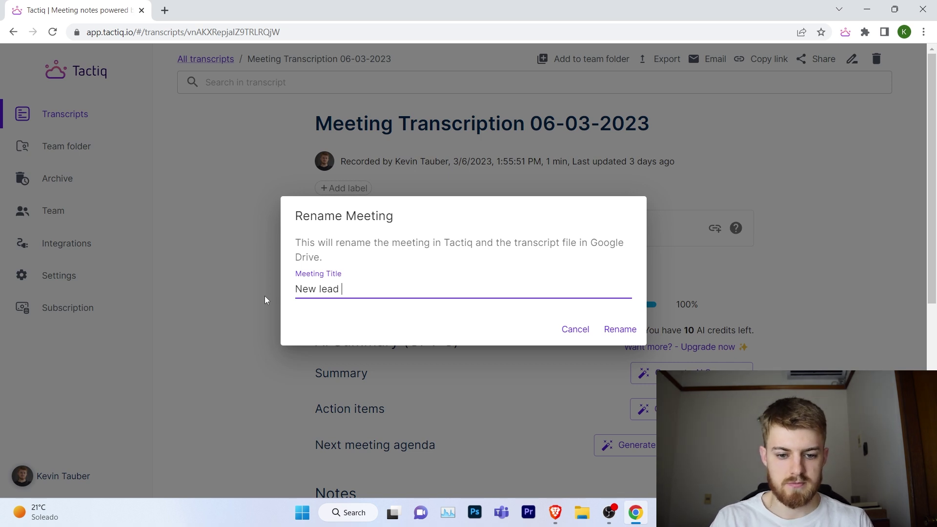
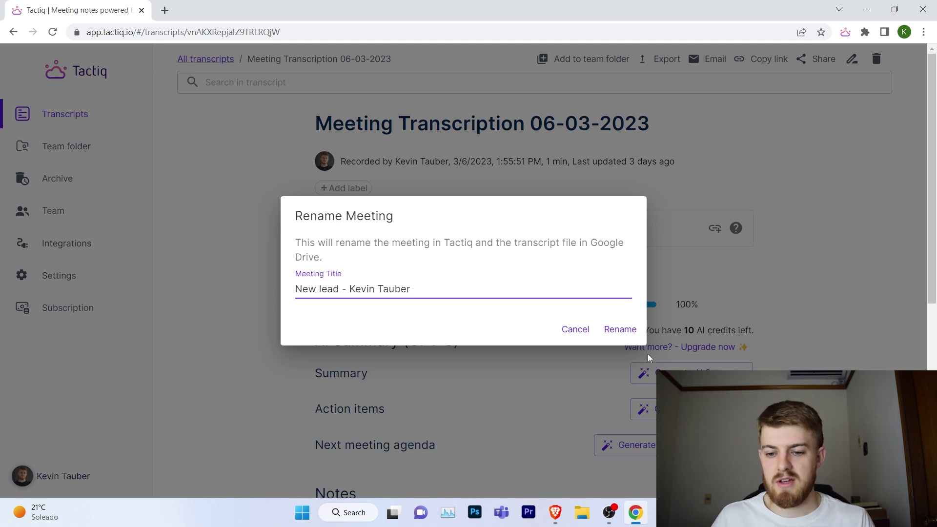
{"action": "left_click", "coordinate": [620, 329]}
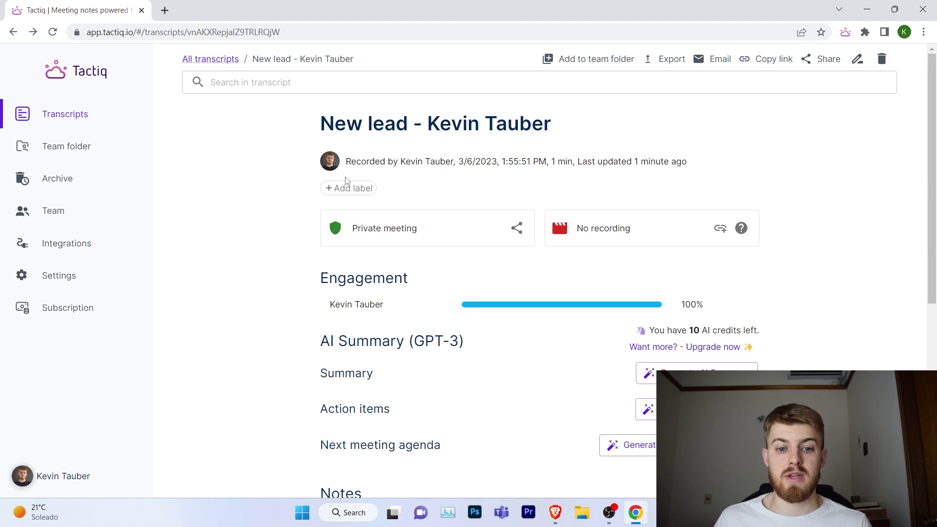
Step: Show the available labels for the transcript via + Add label
{"action": "left_click", "coordinate": [343, 189]}
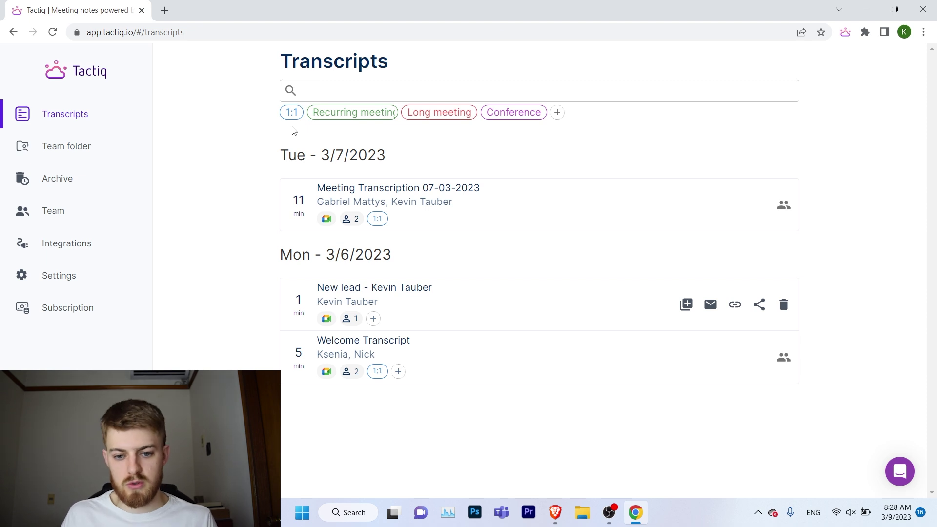
Step: Open Meeting Transcription 07-03-2023 and scroll down to its AI Summary section
{"action": "left_click", "coordinate": [387, 189]}
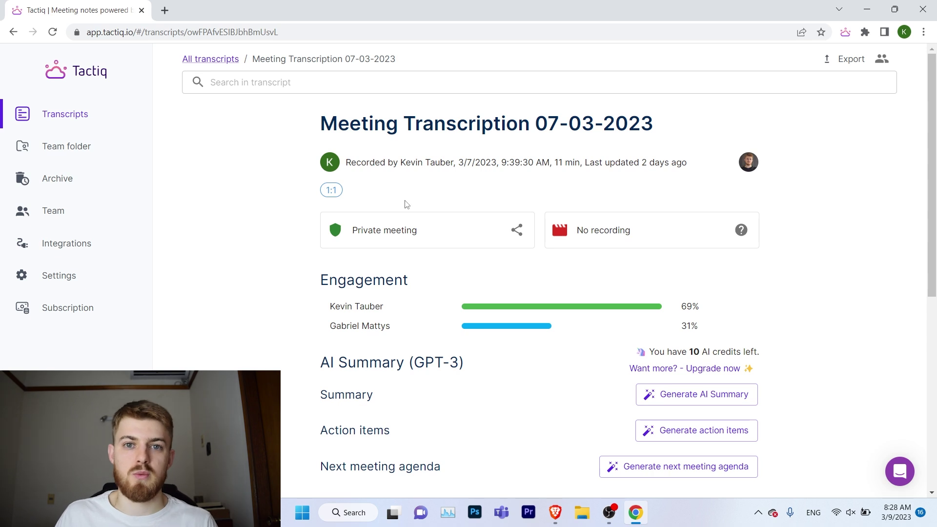
{"action": "scroll", "coordinate": [601, 213], "scroll_direction": "down", "scroll_amount": 1}
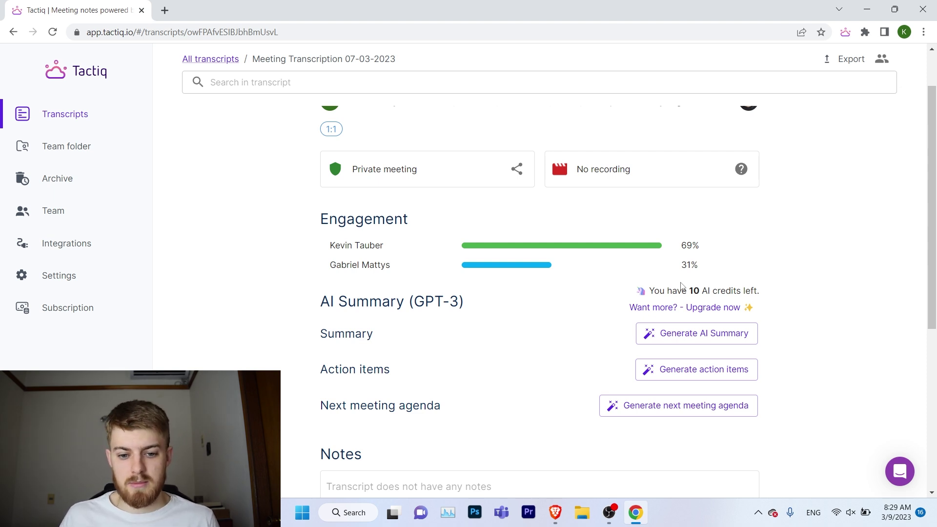
Step: Generate the AI Summary for the 07-03-2023 meeting and review the summary text
{"action": "left_click", "coordinate": [683, 336]}
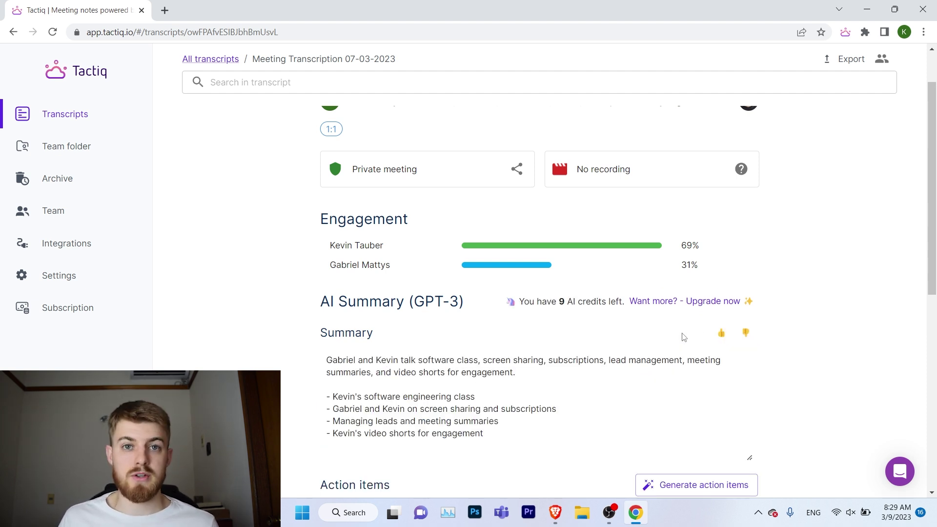
{"action": "scroll", "coordinate": [537, 317], "scroll_direction": "down", "scroll_amount": 1}
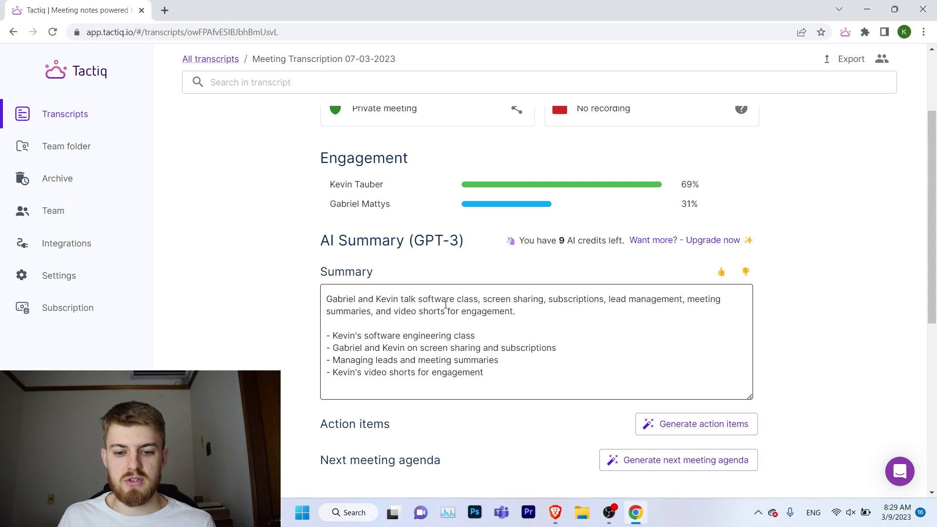
{"action": "scroll", "coordinate": [446, 306], "scroll_direction": "down", "scroll_amount": 1}
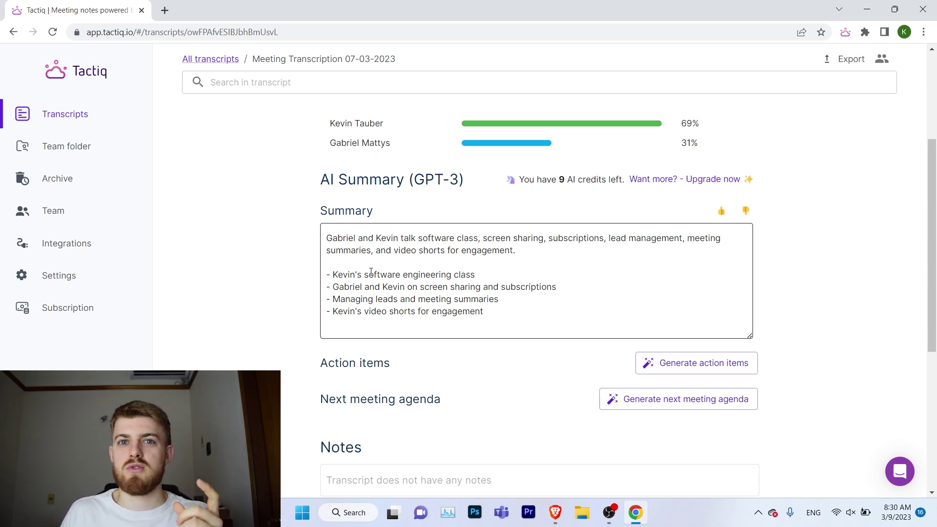
{"action": "scroll", "coordinate": [497, 286], "scroll_direction": "down", "scroll_amount": 1}
{"action": "left_click", "coordinate": [497, 286]}
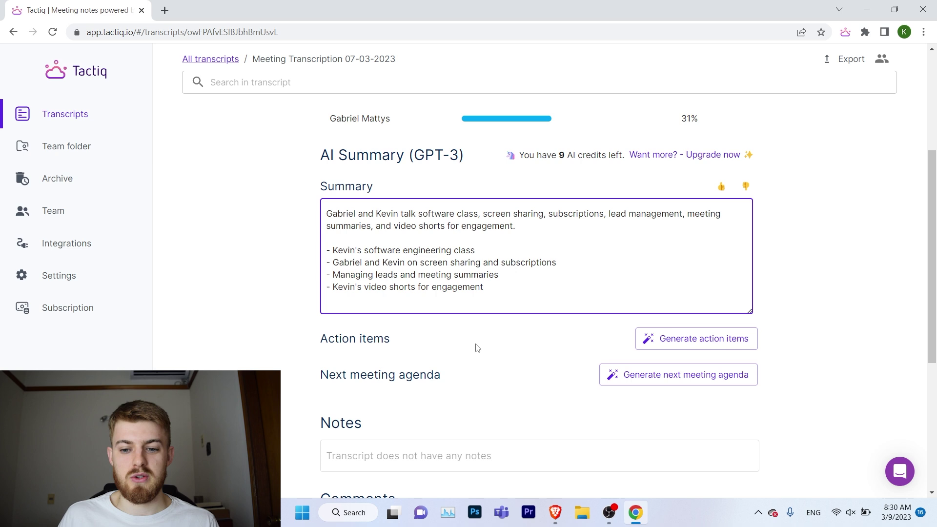
Step: Generate AI action items for both participants in the 07-03-2023 transcript, then generate the next meeting agenda
{"action": "left_click", "coordinate": [680, 349]}
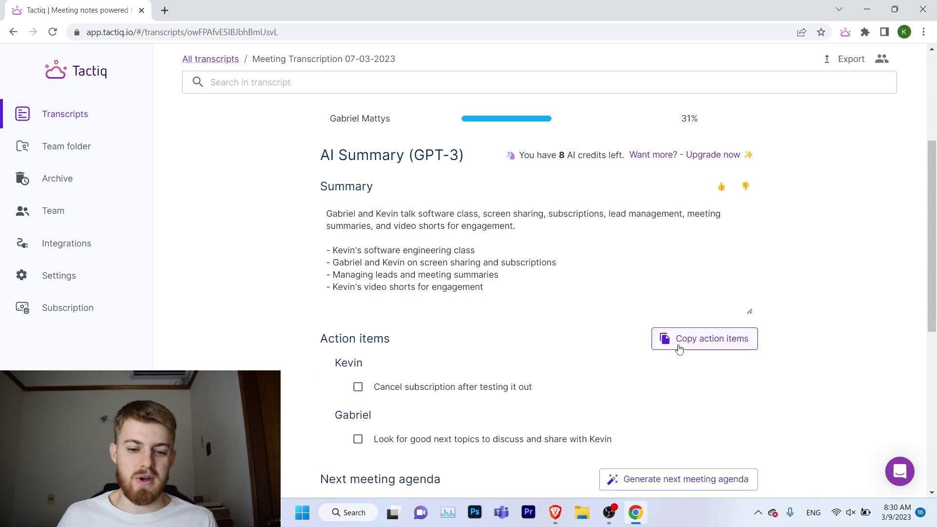
{"action": "scroll", "coordinate": [404, 306], "scroll_direction": "down", "scroll_amount": 1}
{"action": "mouse_move", "coordinate": [383, 328]}
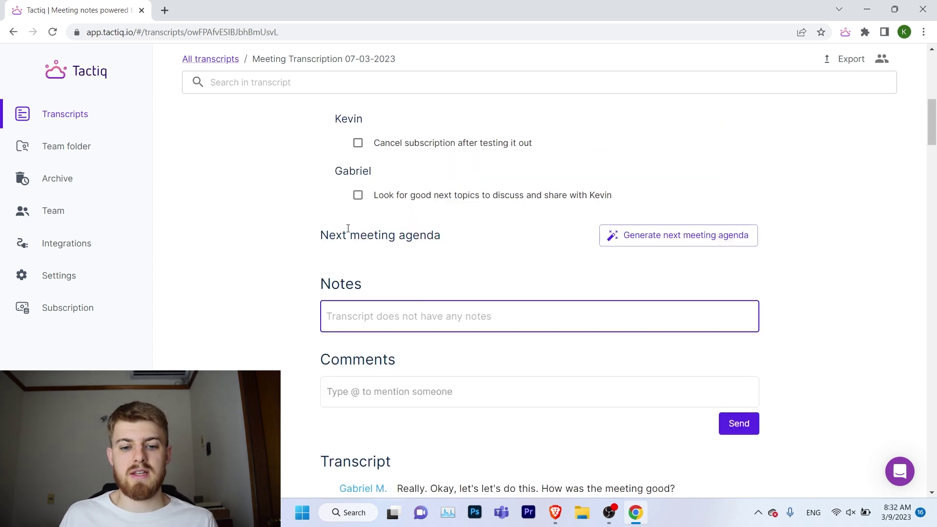
{"action": "left_click", "coordinate": [630, 235]}
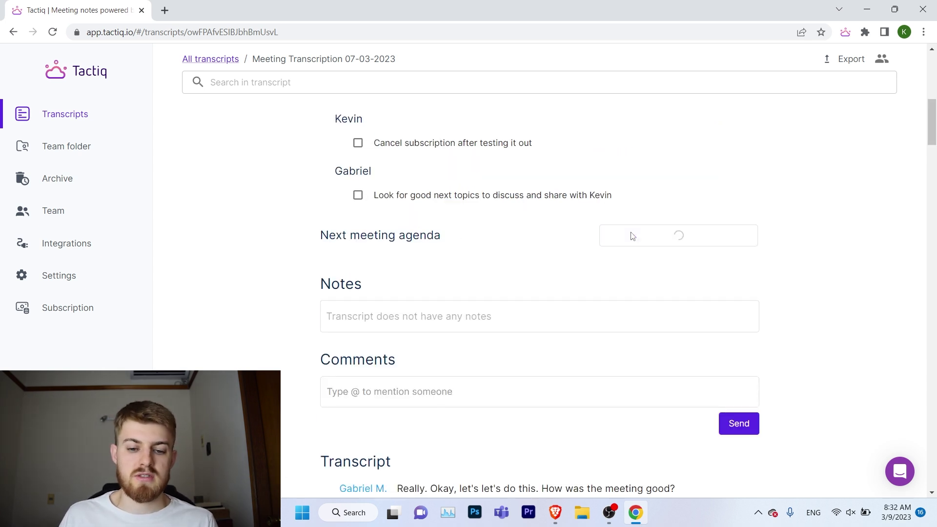